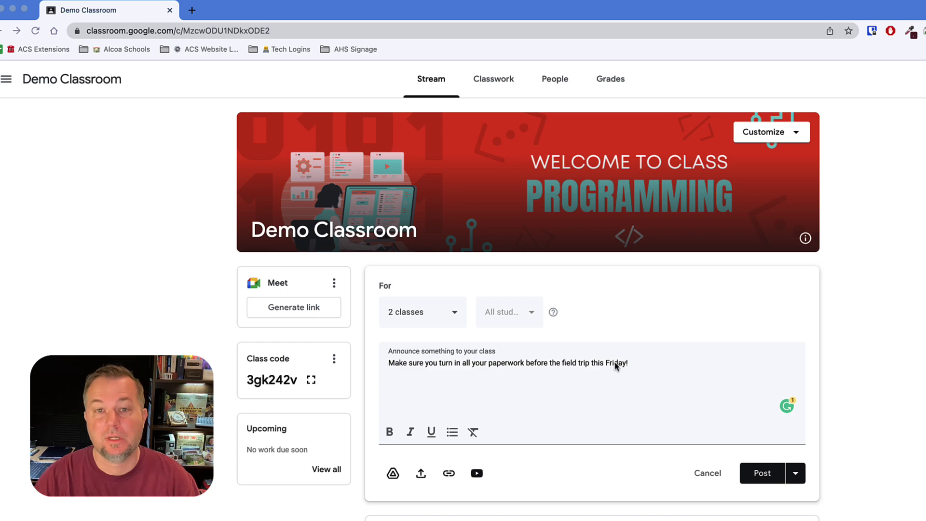
pyautogui.click(455, 313)
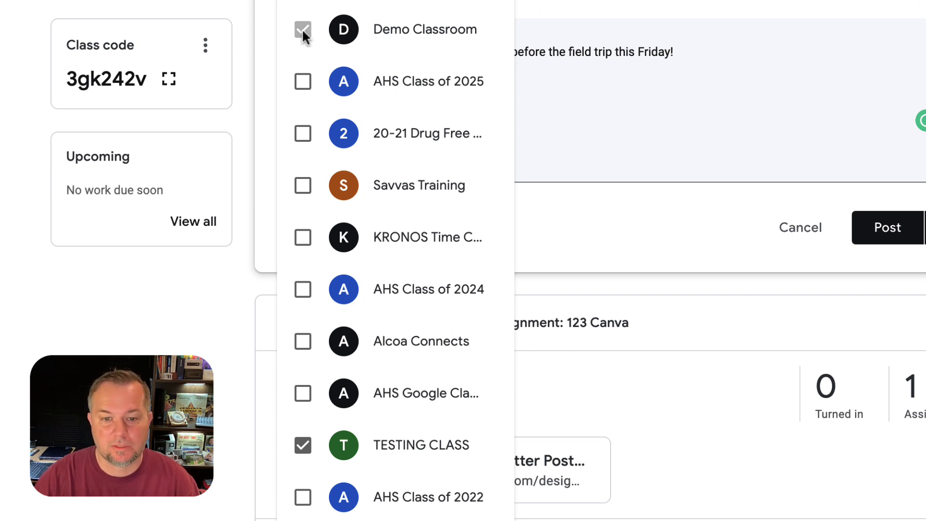
pyautogui.click(692, 120)
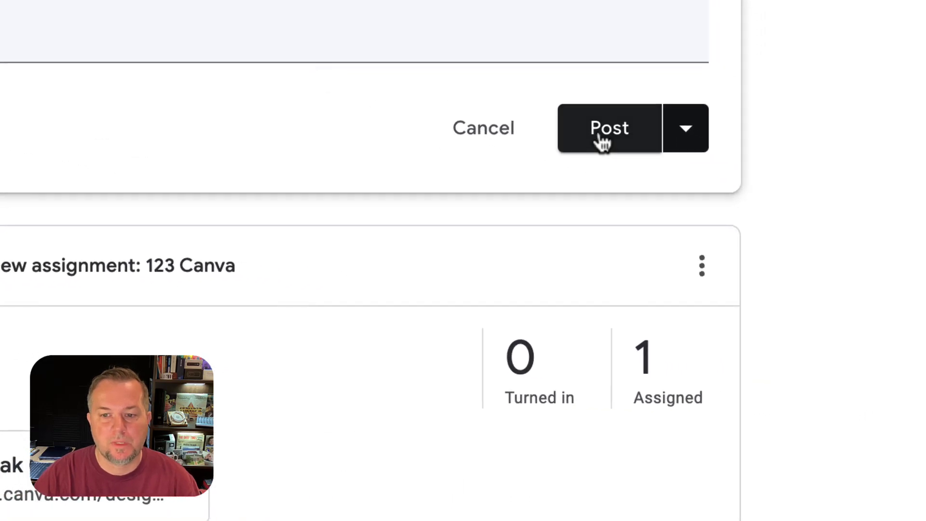
# Step: Switch the announcement for Demo Classroom and TESTING CLASS to scheduled posting
pyautogui.click(685, 130)
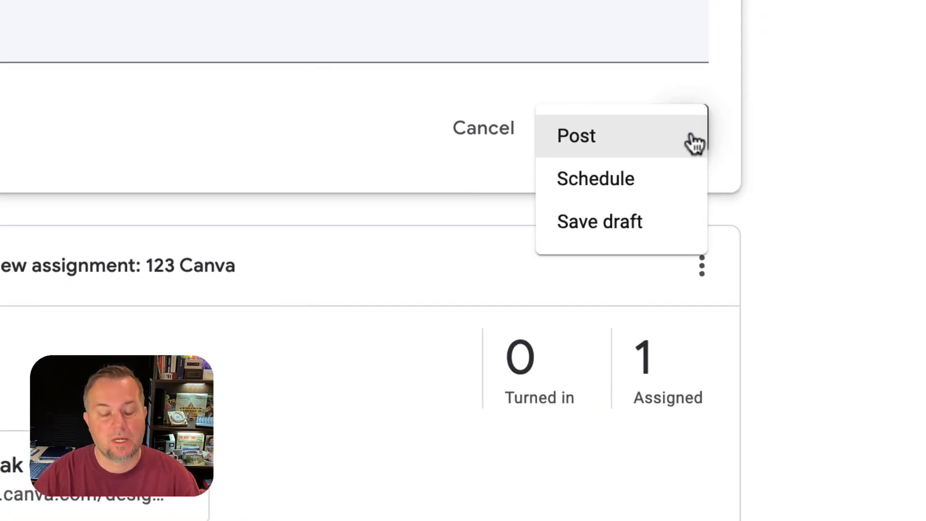
pyautogui.click(646, 179)
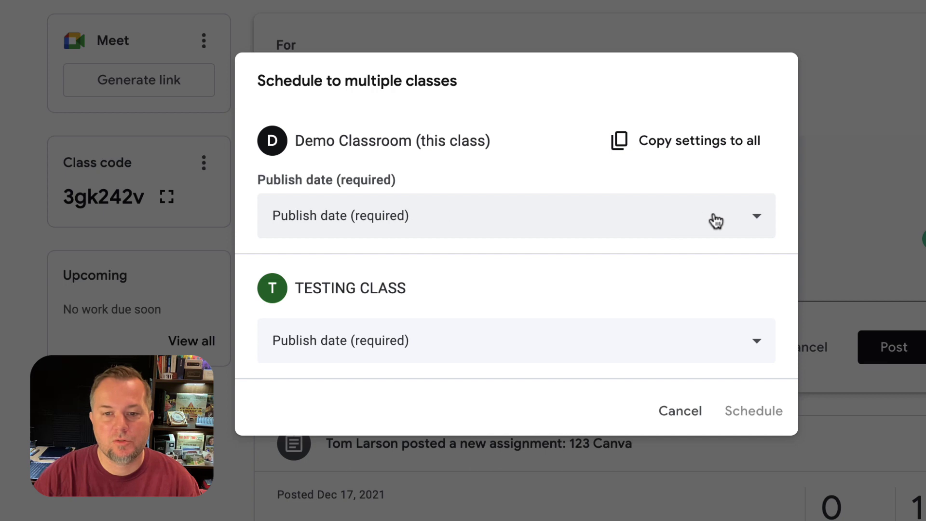
# Step: Set Demo Classroom's publish date to Mar 28, 8:00 AM
pyautogui.click(759, 219)
pyautogui.click(451, 331)
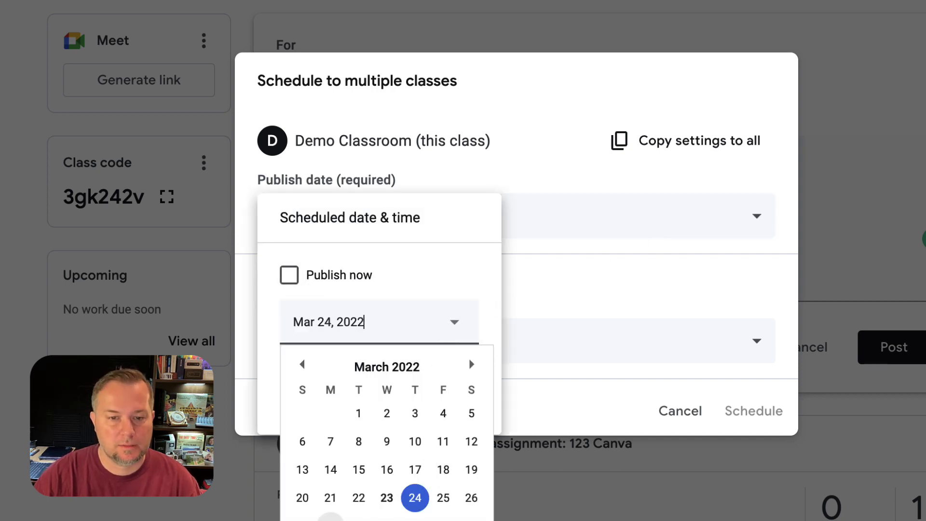
pyautogui.click(330, 517)
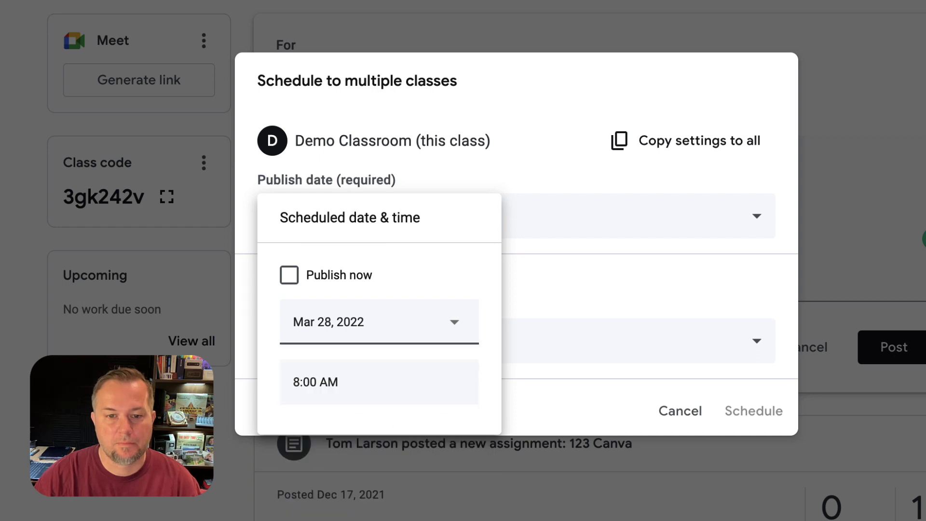
pyautogui.click(598, 284)
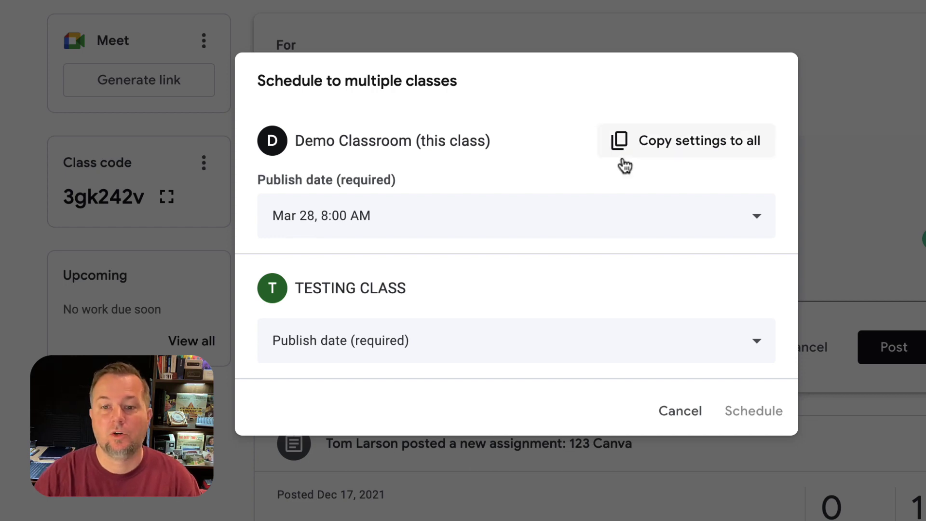
# Step: Copy that schedule to TESTING CLASS and schedule the announcement for both classes
pyautogui.click(653, 149)
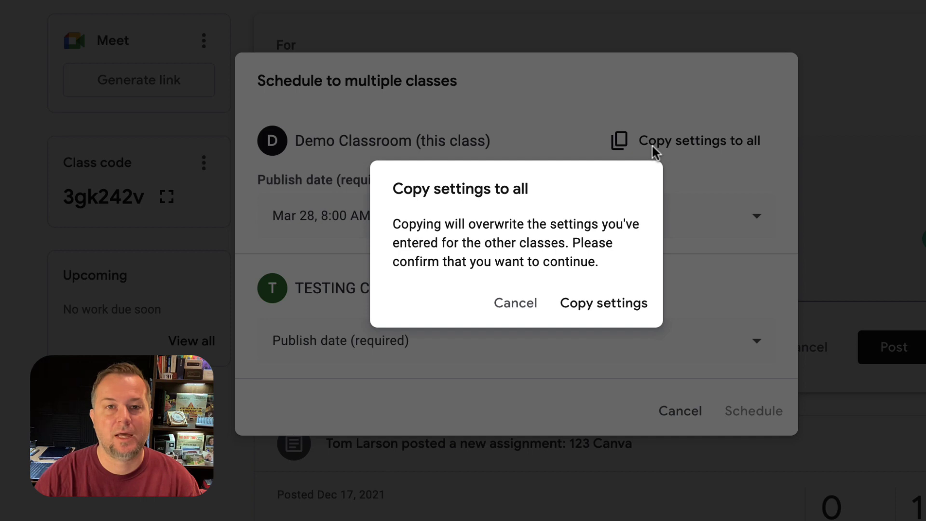
pyautogui.click(604, 303)
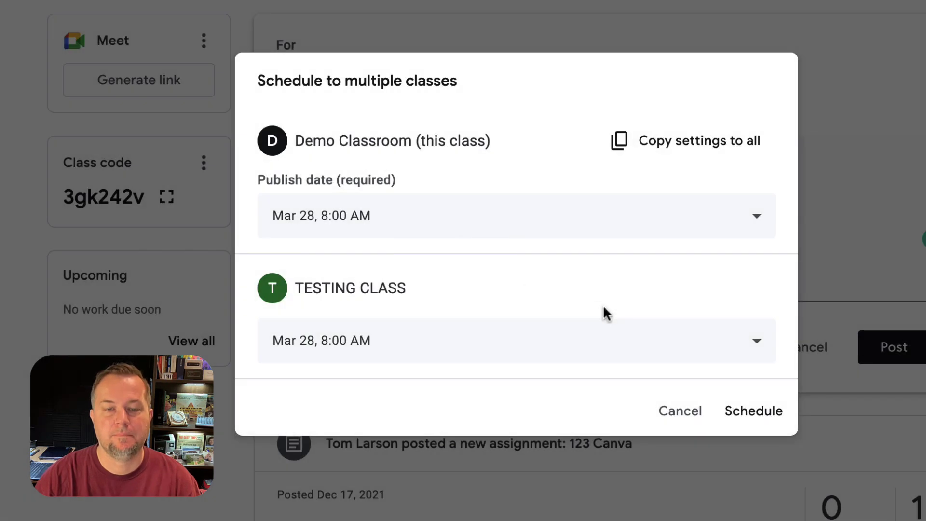
pyautogui.click(757, 411)
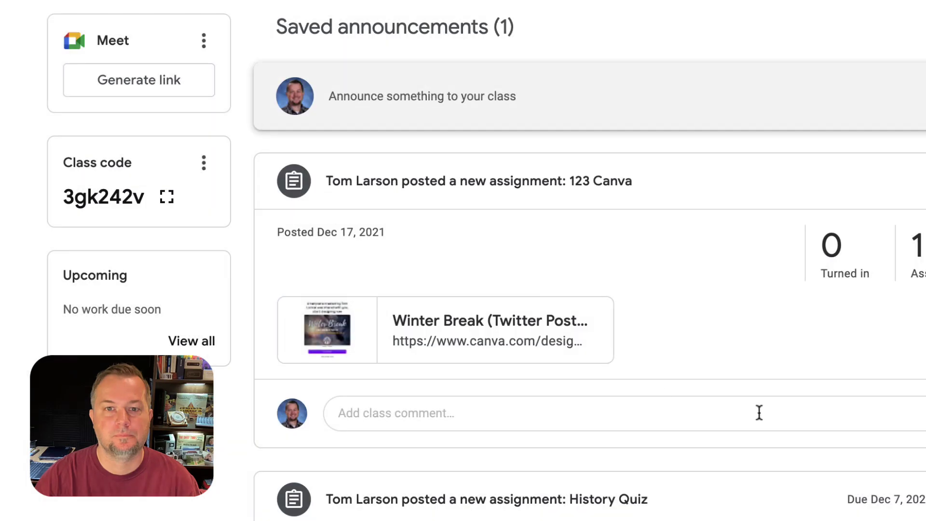